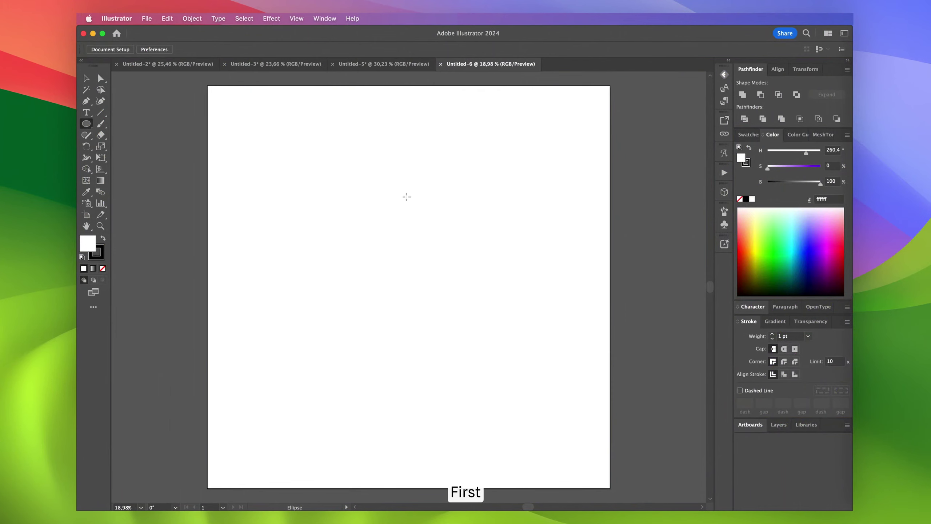
left_click_drag(377, 202, 476, 280)
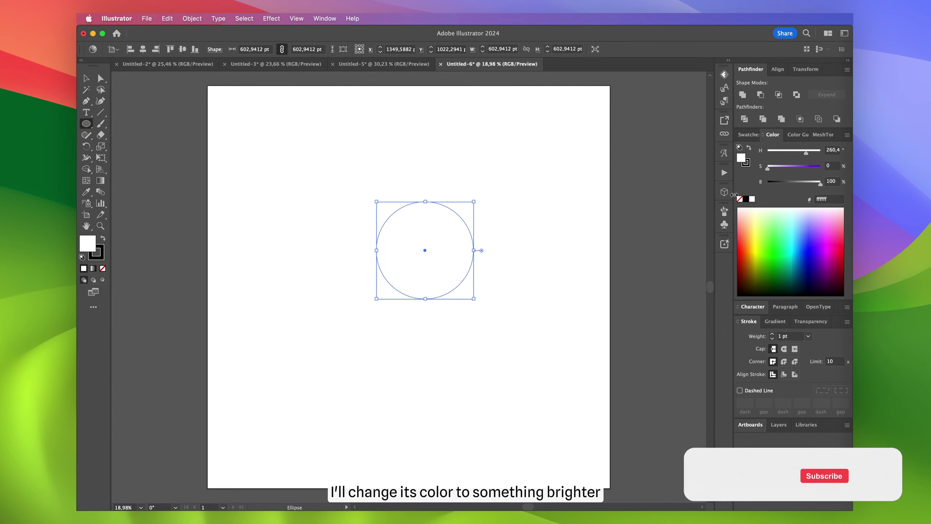
left_click(746, 162)
left_click(741, 199)
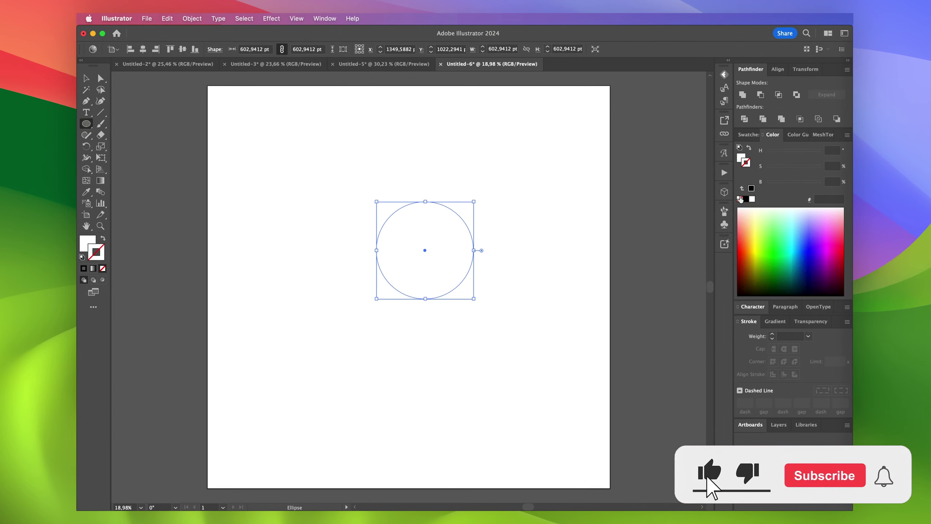
double_click(742, 162)
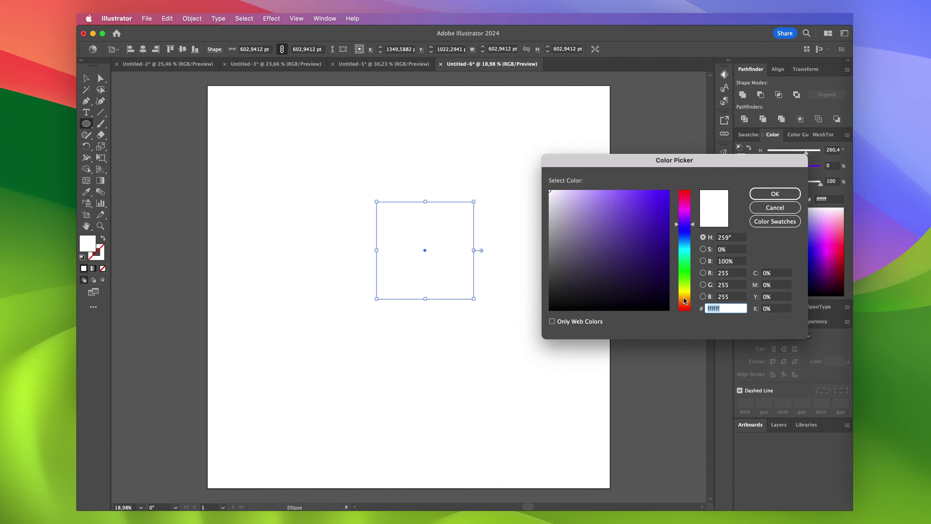
left_click(683, 299)
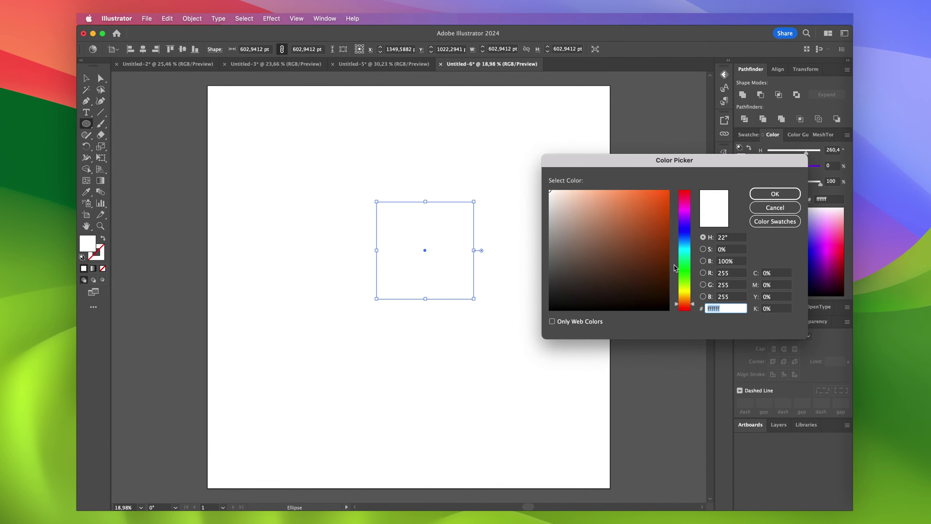
left_click(666, 197)
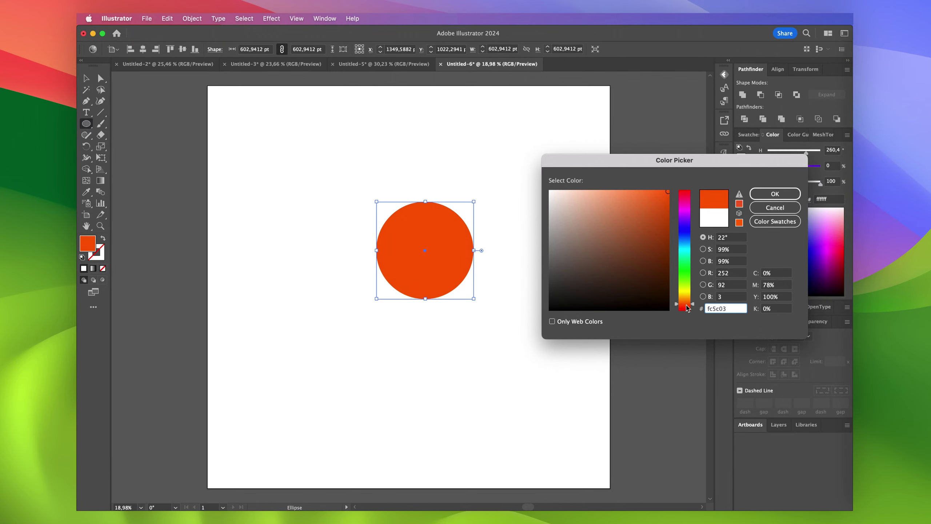
left_click_drag(688, 306, 688, 308)
left_click(775, 194)
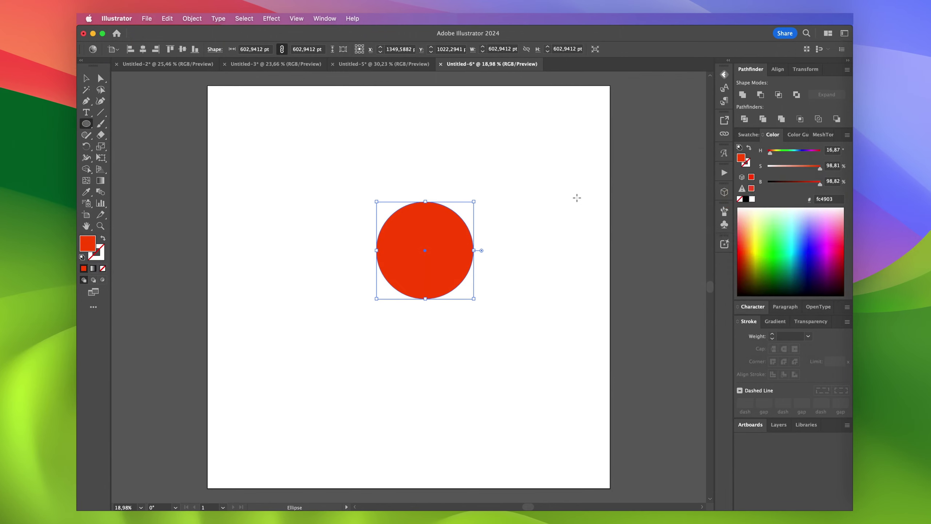
key("v")
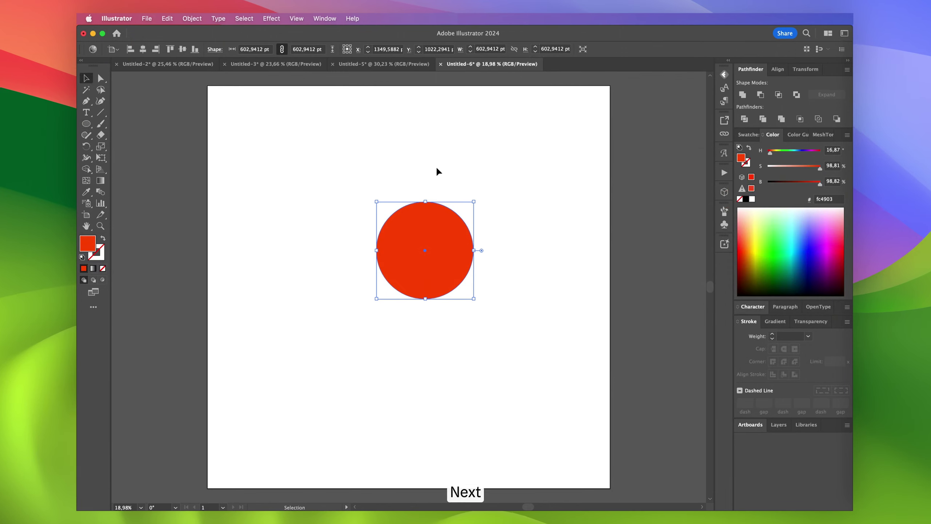
left_click(271, 19)
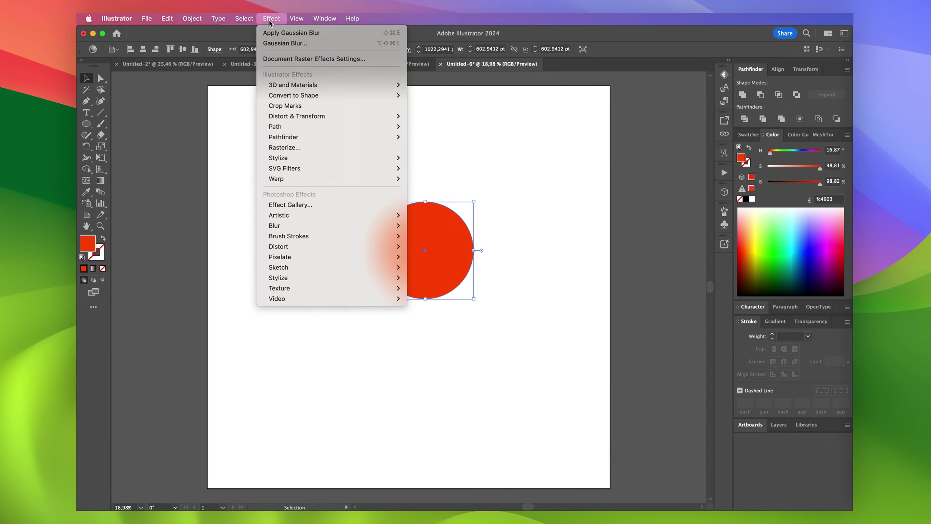
mouse_move(306, 226)
left_click(423, 228)
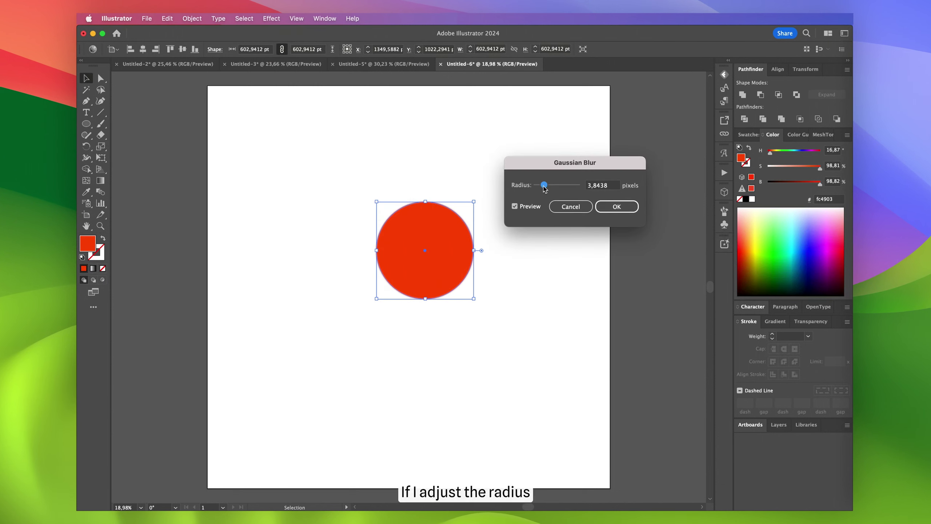
left_click_drag(543, 186, 561, 186)
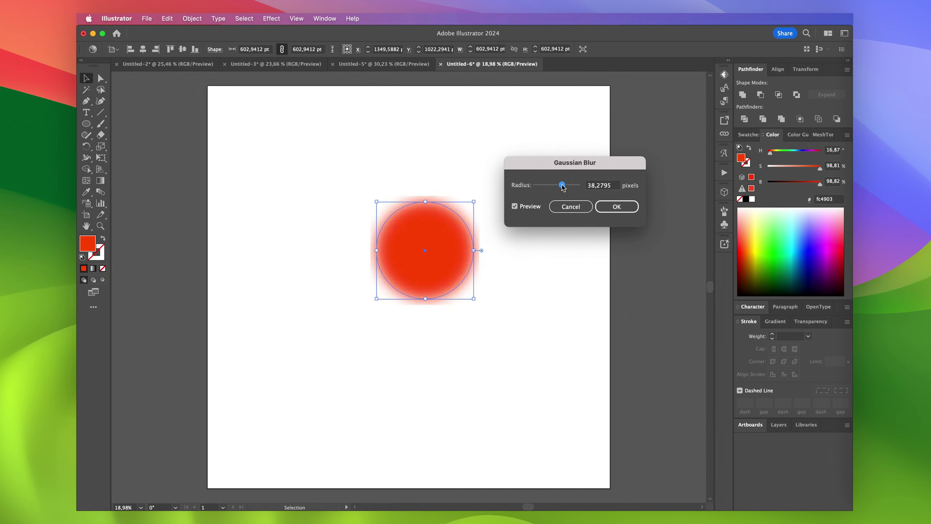
left_click(571, 207)
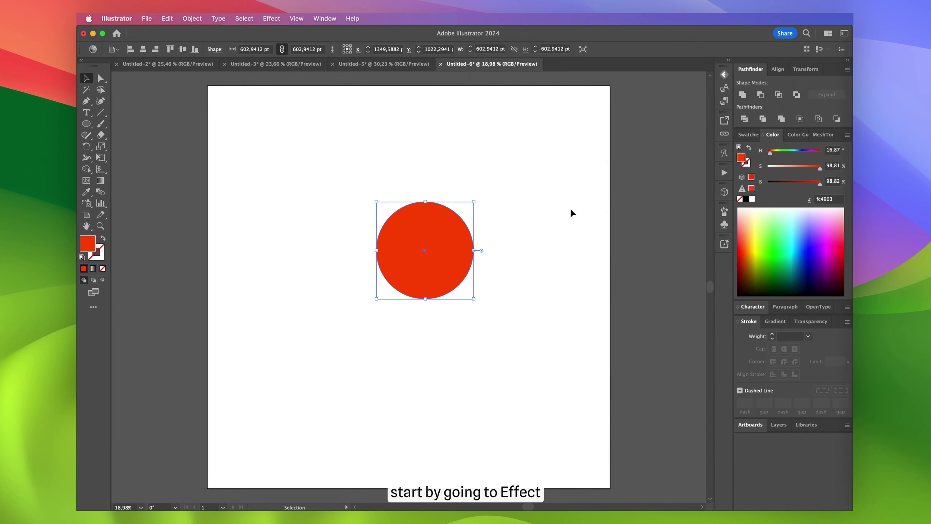
left_click(271, 18)
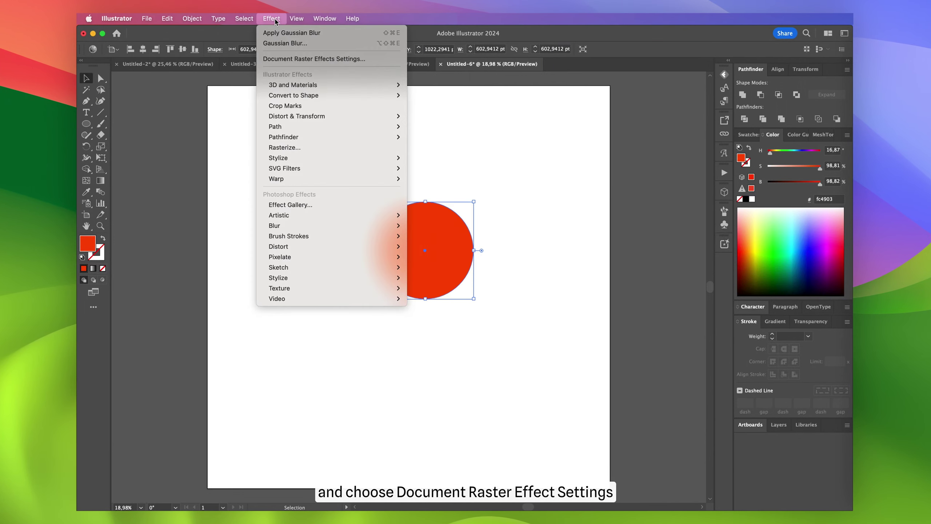
left_click(290, 59)
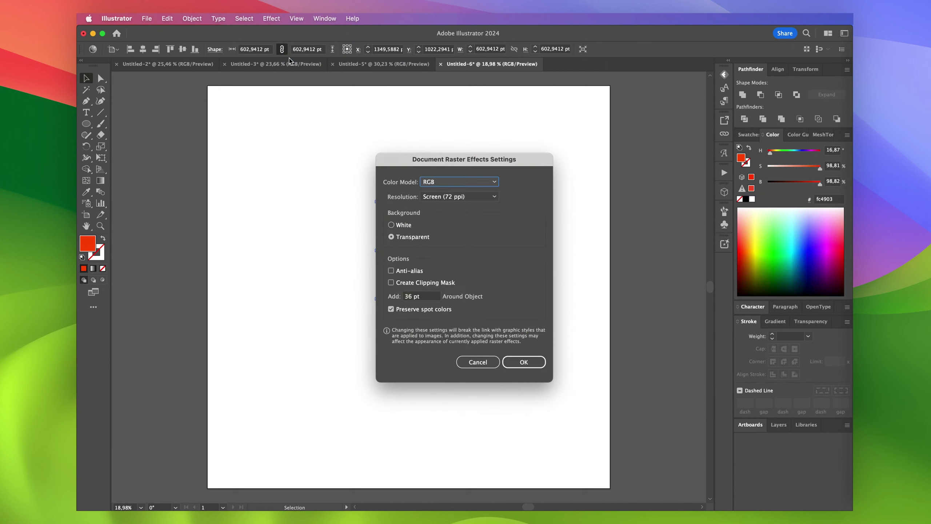
left_click(411, 296)
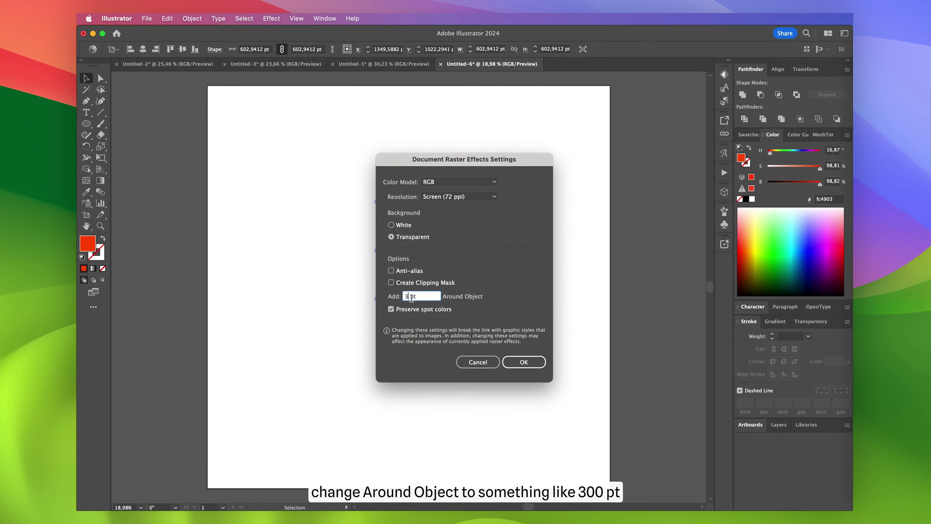
type("300")
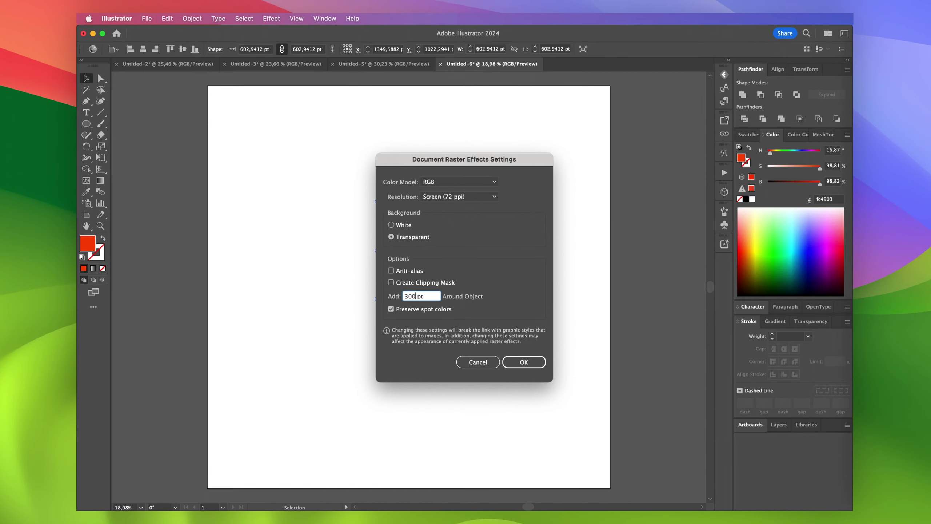
left_click(523, 362)
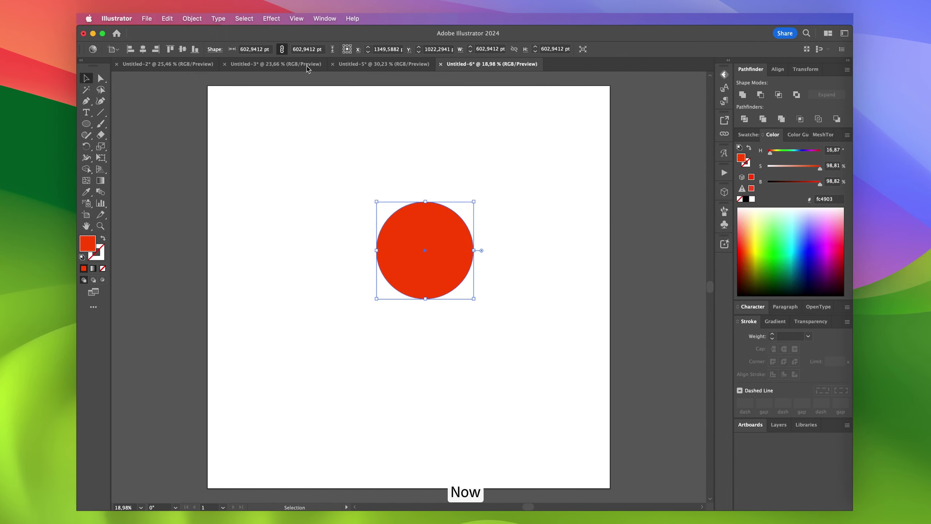
left_click(270, 19)
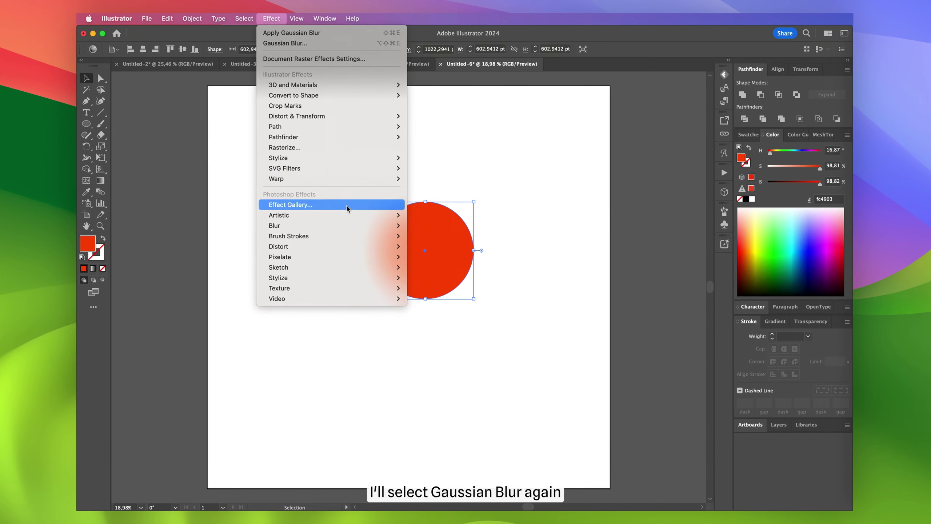
mouse_move(331, 226)
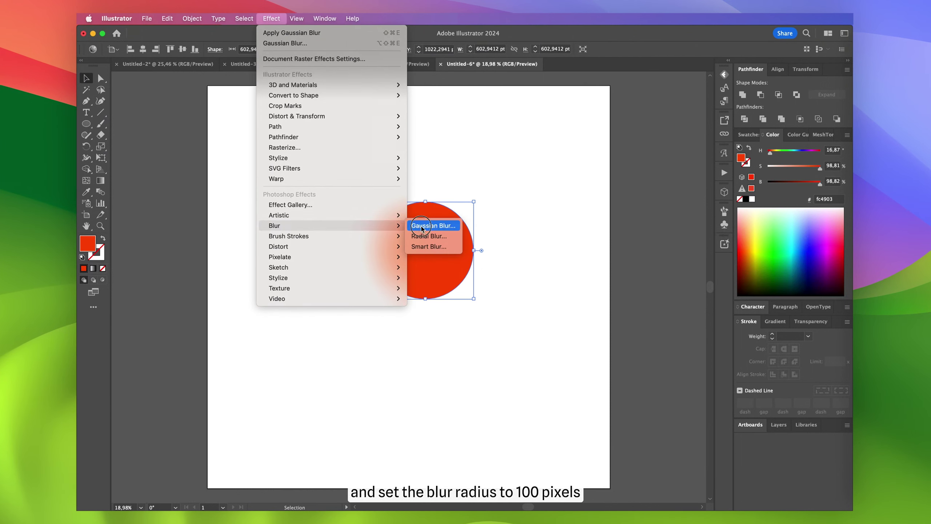
left_click(433, 225)
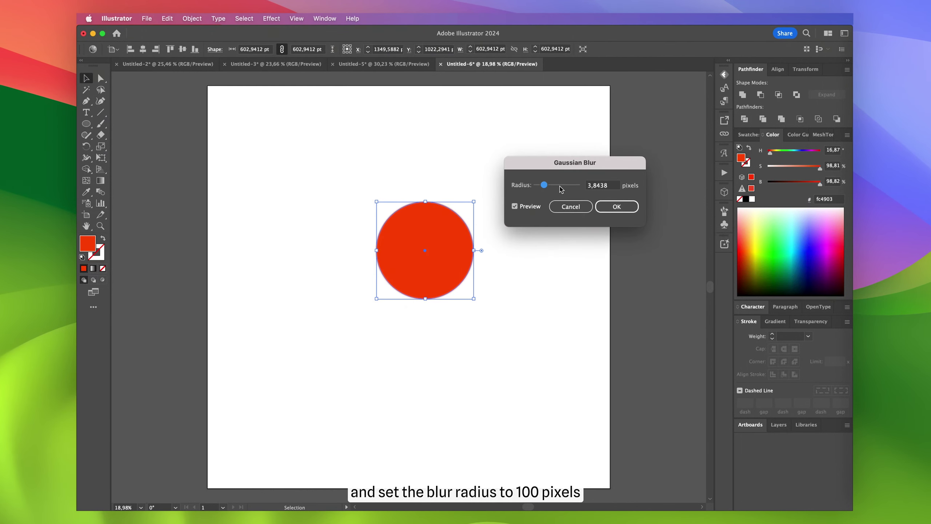
double_click(596, 185)
type("100")
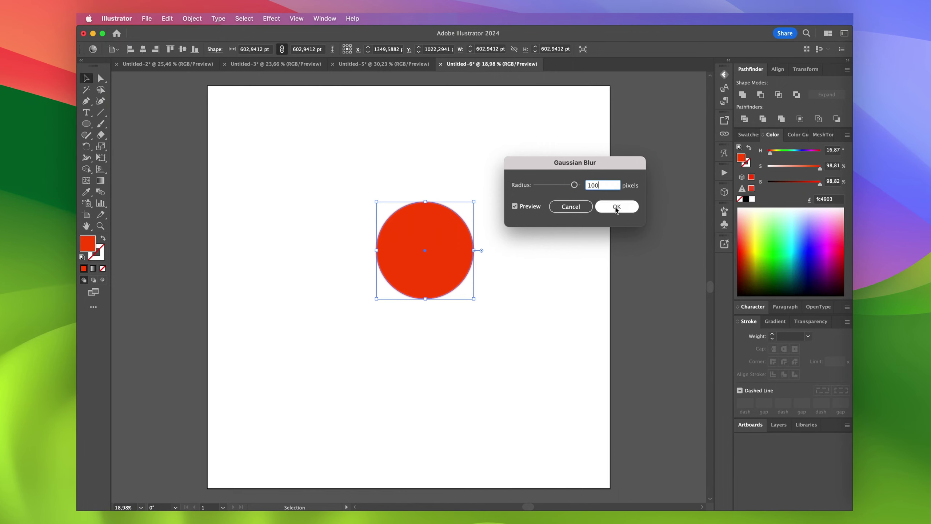
left_click(616, 207)
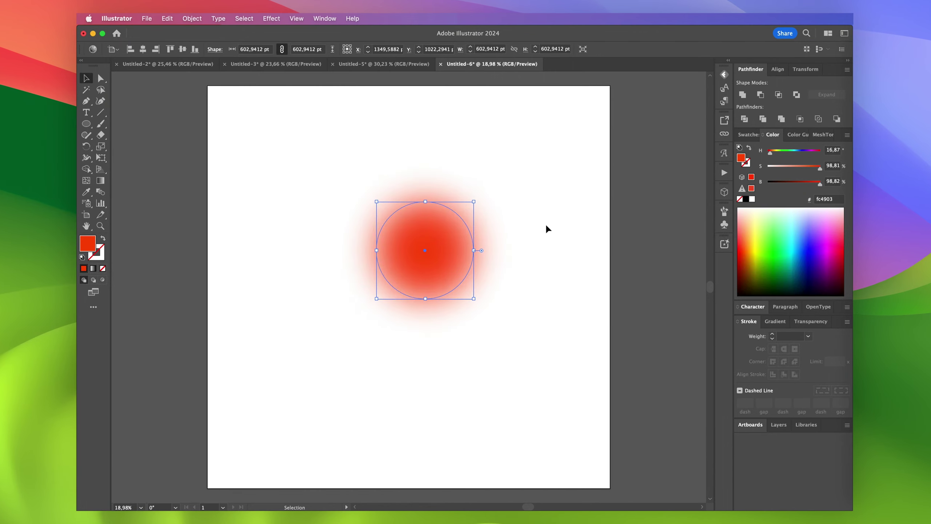
Step: Fill the newly drawn second circle with purple using the Color Picker
left_click(546, 223)
key("l")
left_click_drag(290, 311, 387, 383)
key("v")
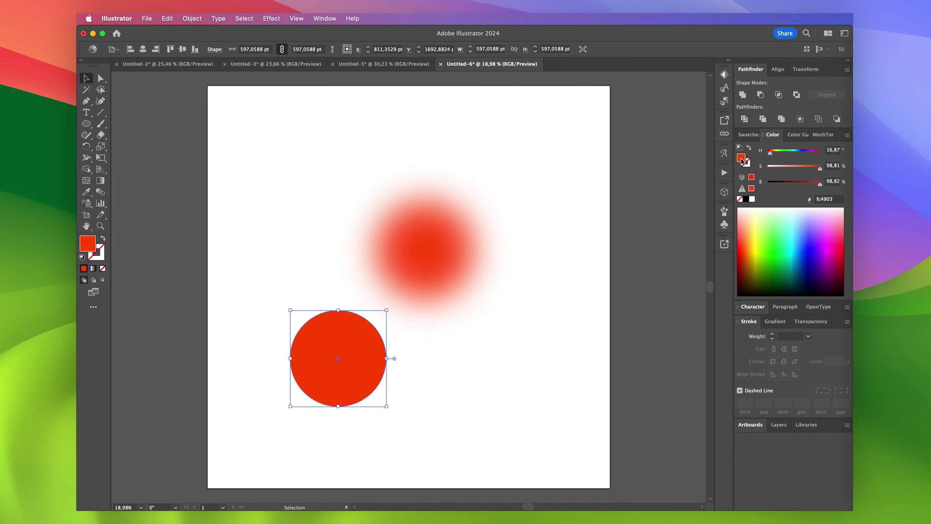
double_click(740, 161)
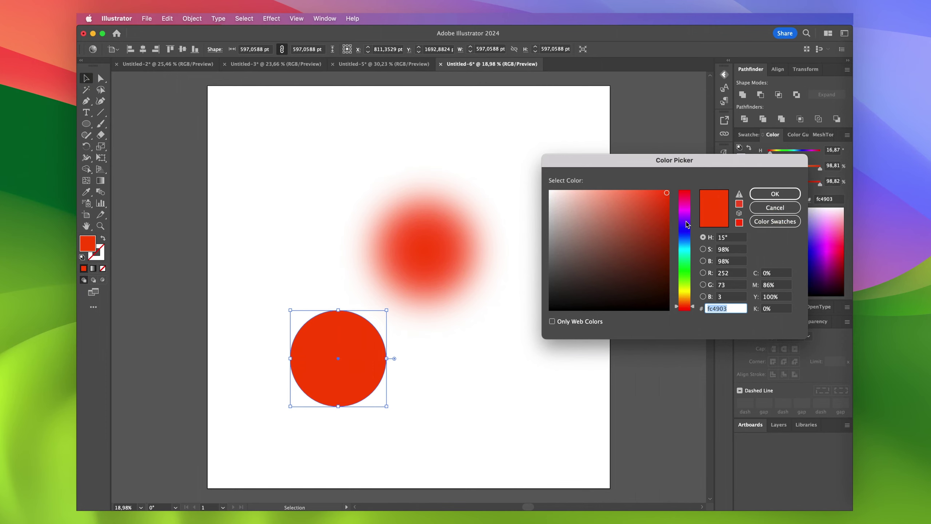
left_click(685, 225)
left_click(775, 193)
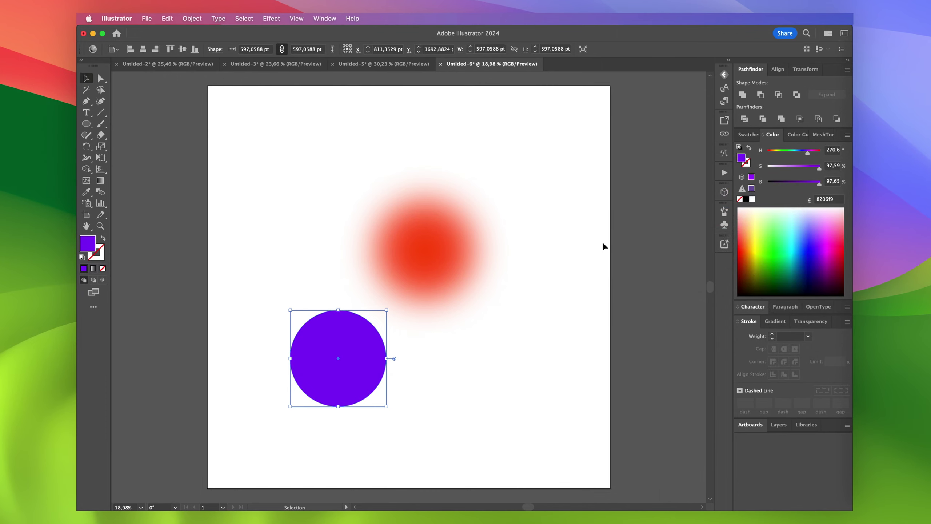
left_click(271, 19)
mouse_move(331, 226)
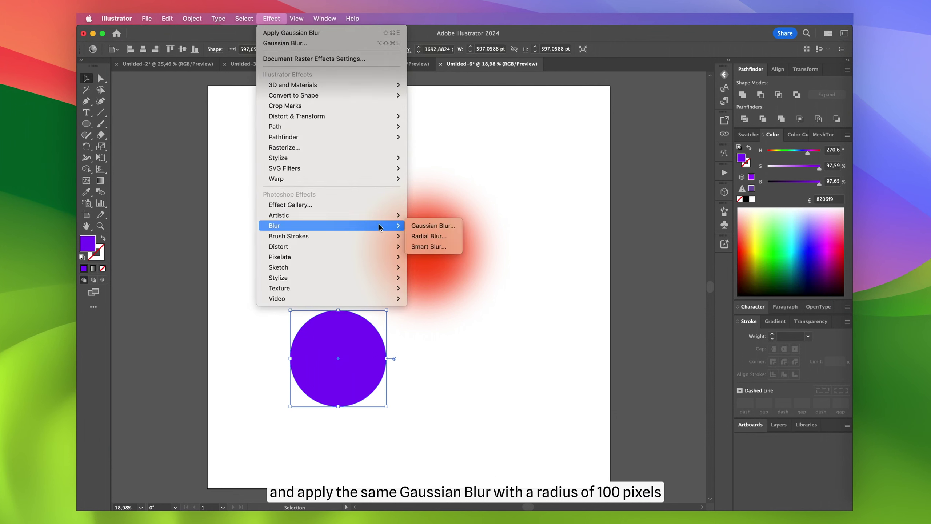
left_click(432, 226)
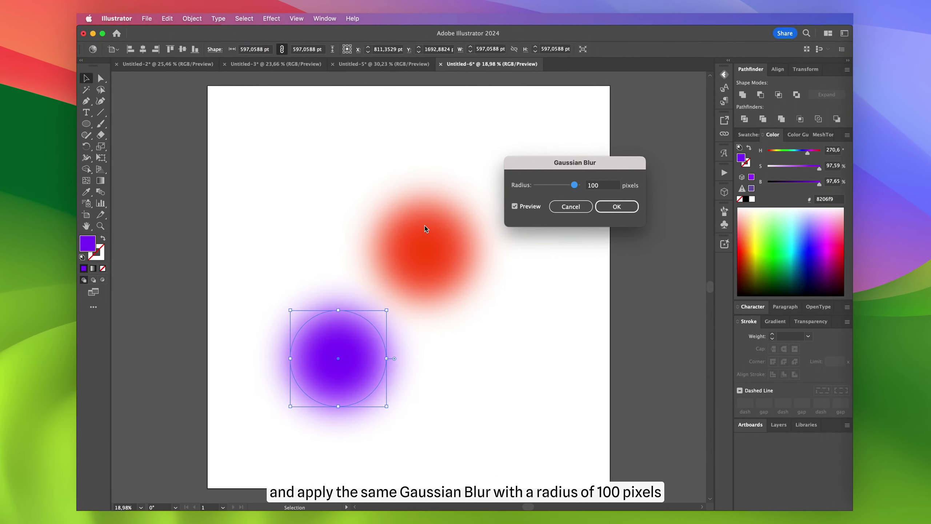
left_click(611, 209)
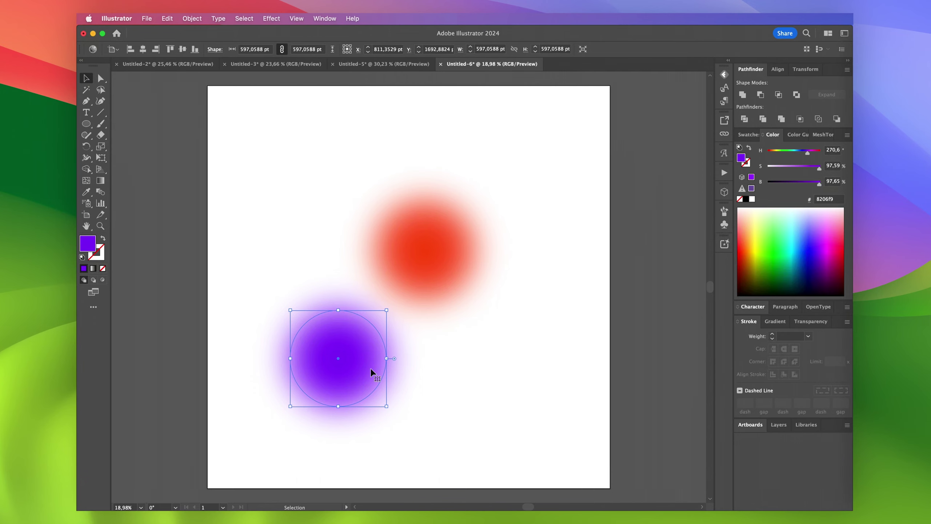
Step: Move the purple circle down and left so it overlaps the red circle
left_click_drag(371, 373, 502, 240)
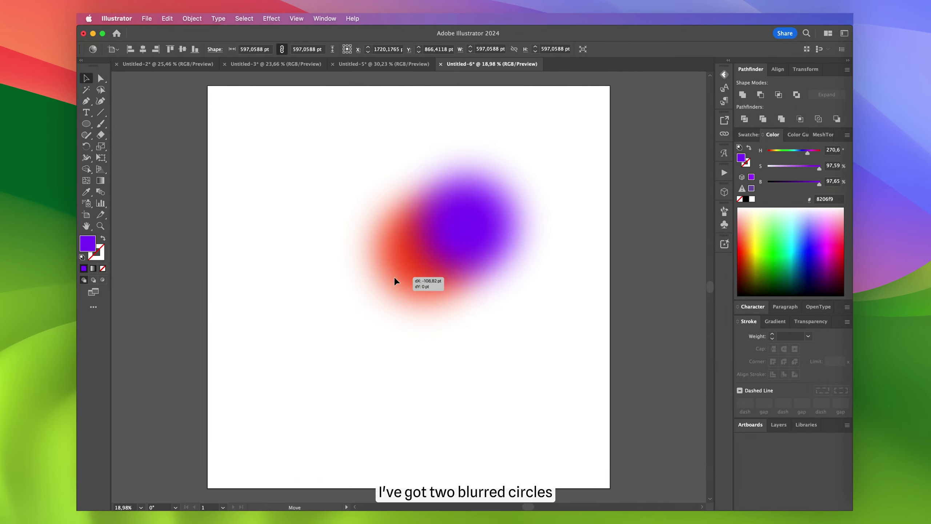
left_click_drag(412, 277, 331, 305)
left_click_drag(509, 229, 436, 269)
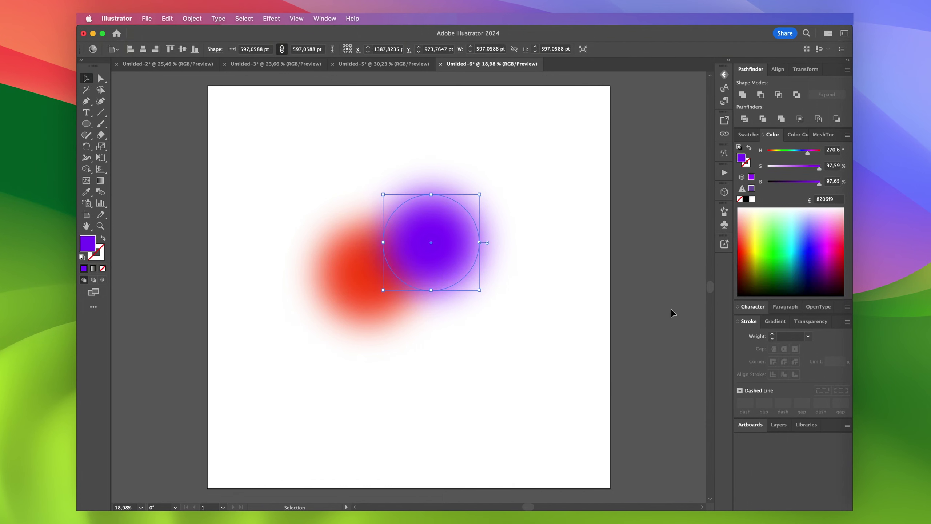
left_click(810, 322)
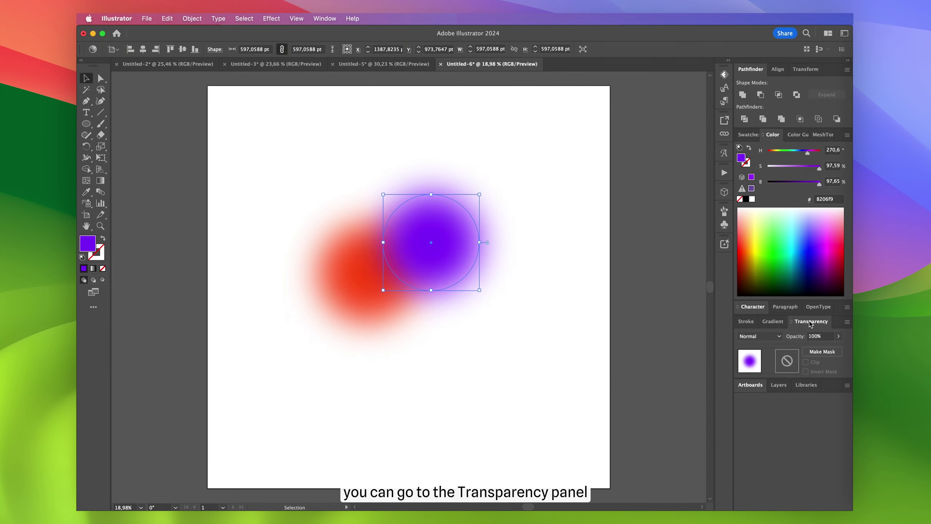
left_click(778, 336)
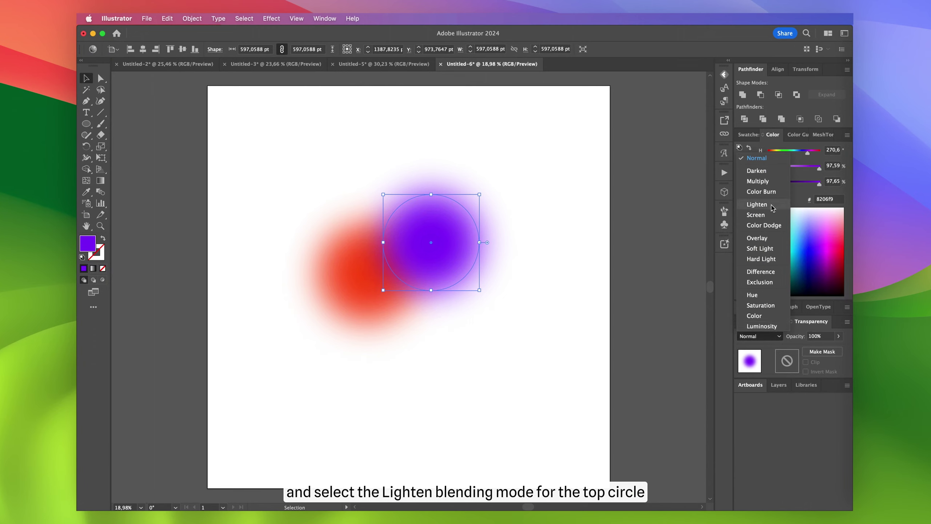
left_click(757, 205)
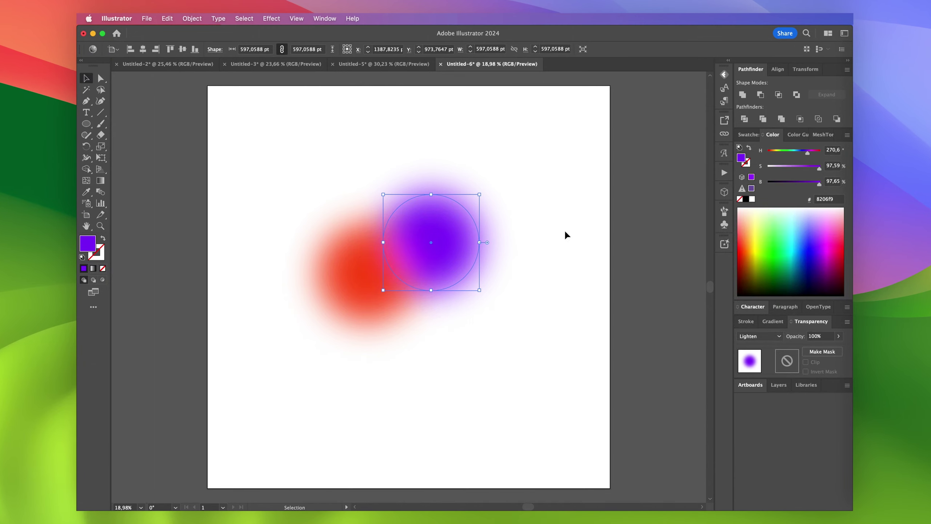
left_click_drag(471, 234, 457, 230)
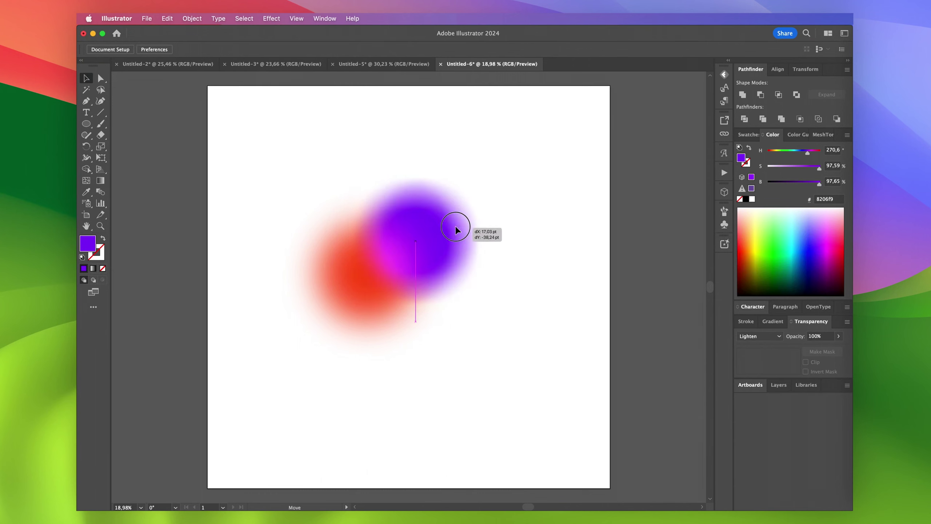
left_click(549, 277)
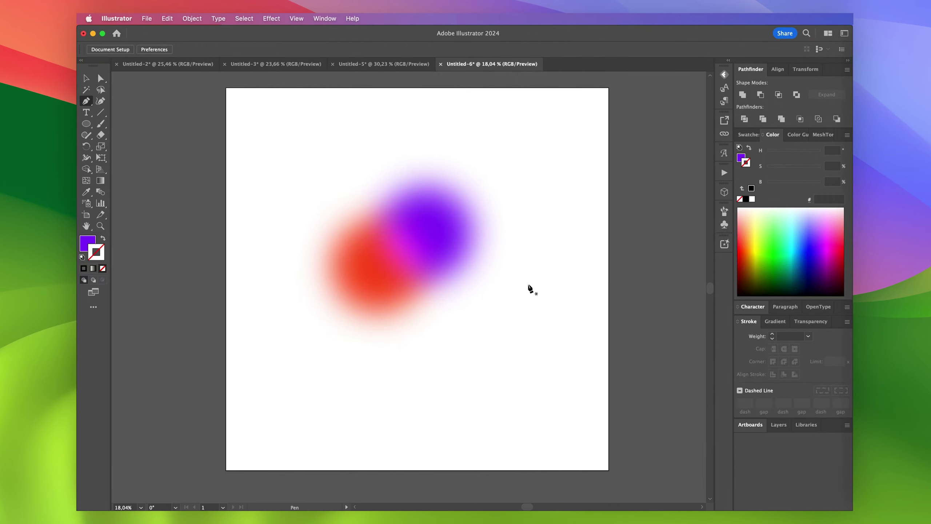
key("p")
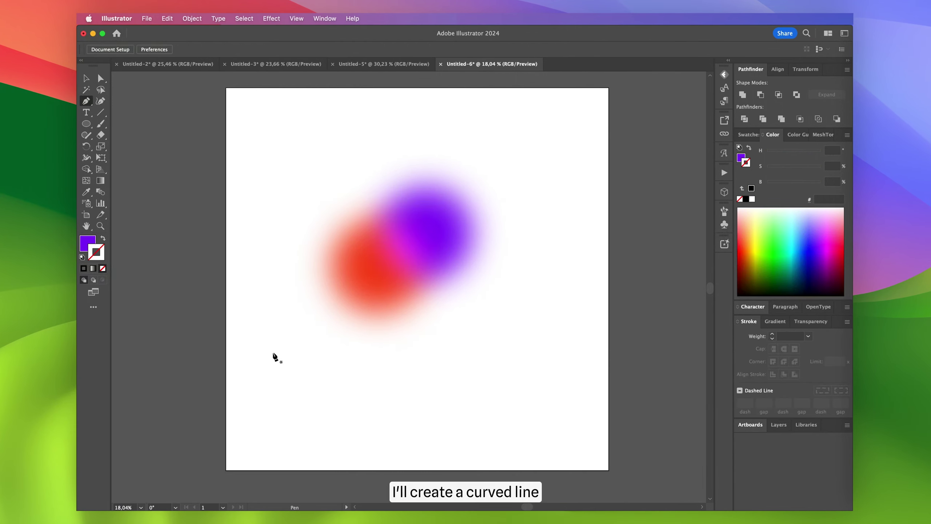
left_click(274, 356)
left_click(329, 333)
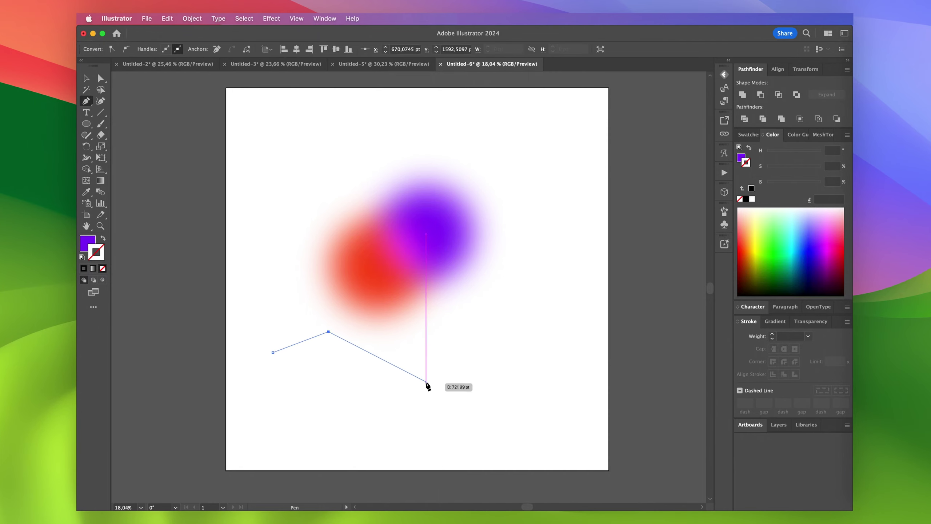
left_click(395, 367)
key("a")
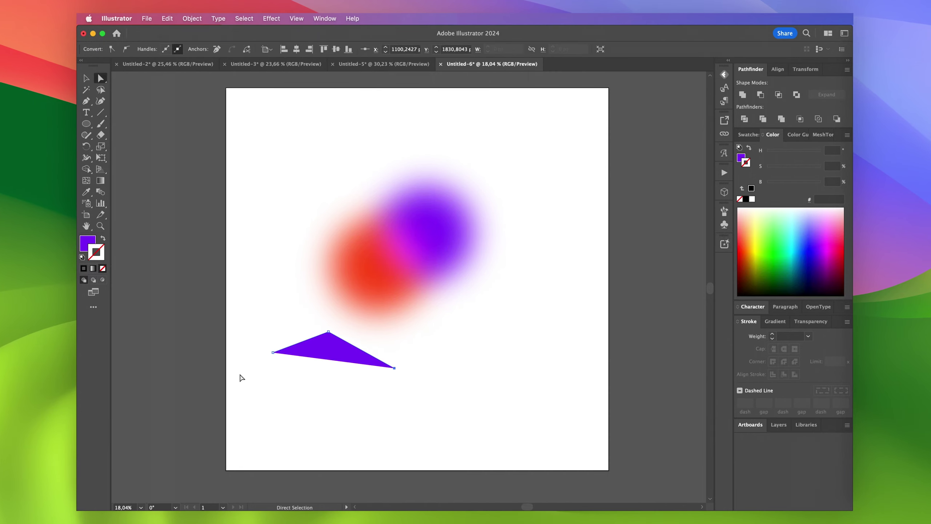
left_click_drag(272, 352, 262, 354)
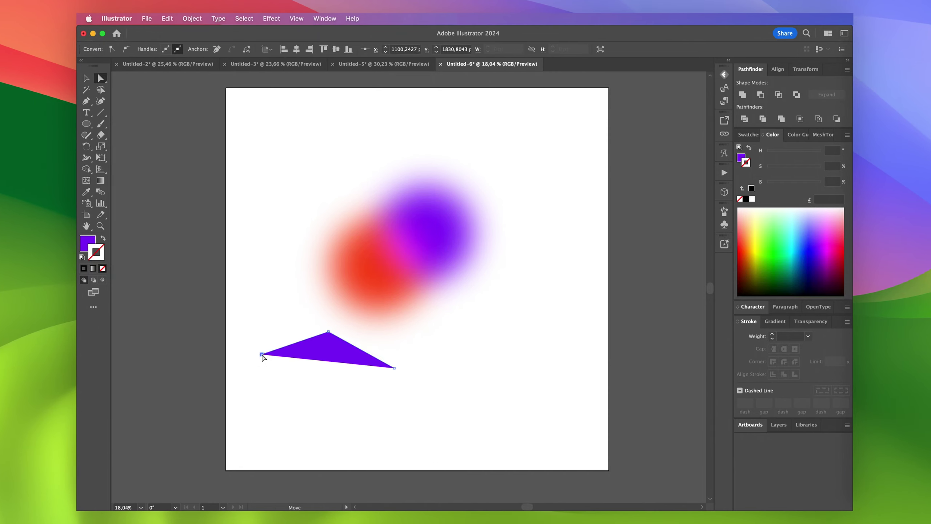
key("shift+c")
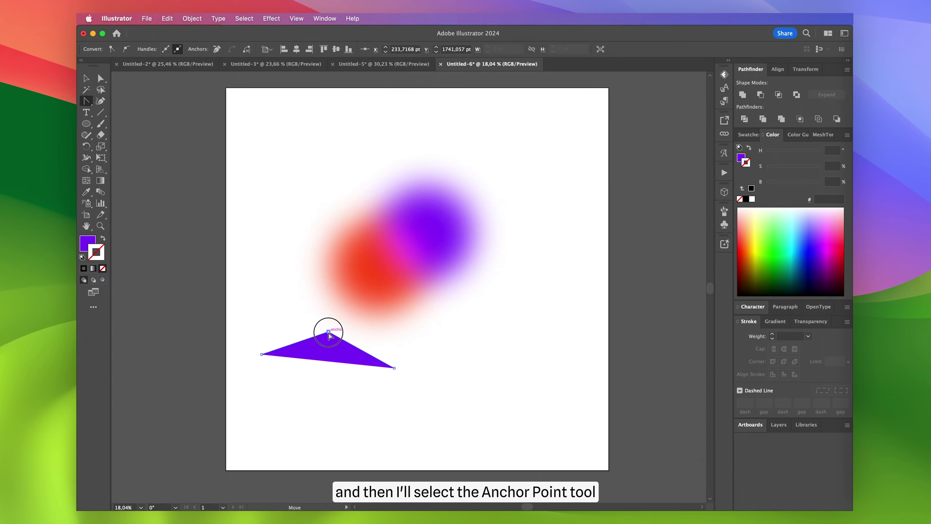
Step: Curve the path's middle anchor so the shape becomes a smooth S-shaped wave
mouse_move(331, 333)
left_mouse_down()
mouse_move(362, 337)
mouse_move(331, 333)
mouse_move(342, 320)
left_mouse_up()
key("v")
Step: Stretch the wave shape wider and tilt it slightly
left_click_drag(397, 393, 469, 402)
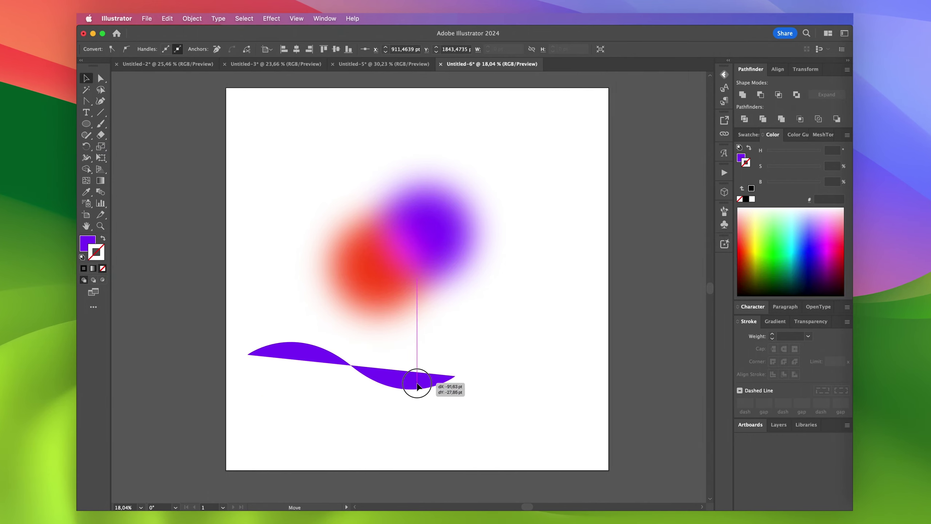
mouse_move(460, 341)
left_mouse_down()
mouse_move(458, 361)
mouse_move(438, 373)
left_mouse_up()
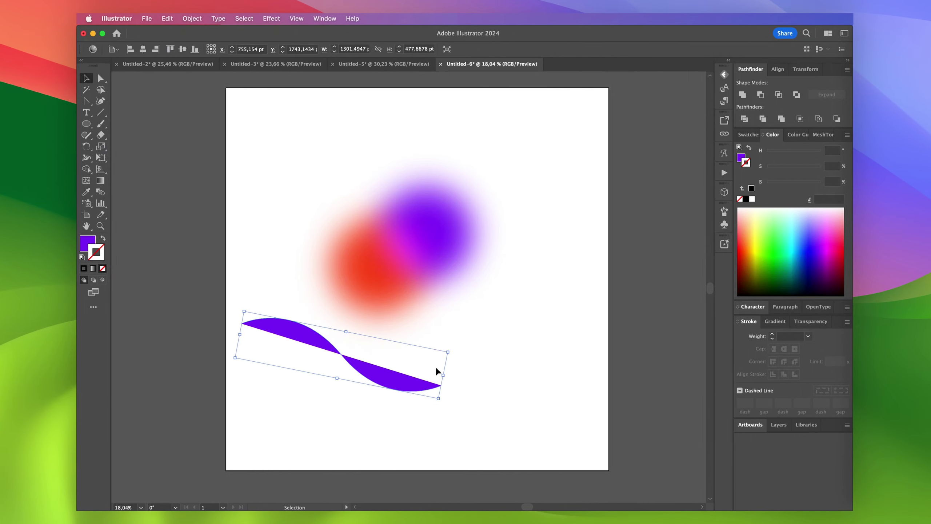
left_click(741, 158)
left_click(741, 200)
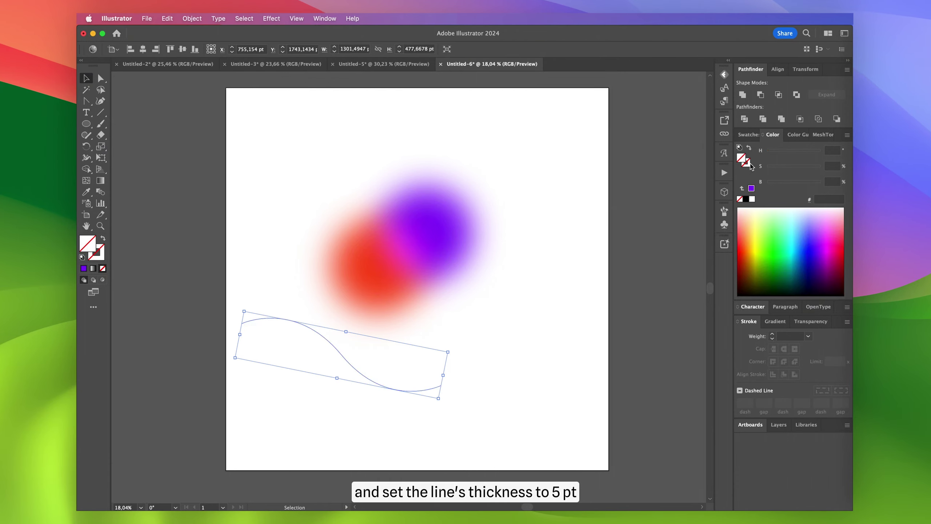
left_click(751, 200)
left_click(785, 336)
type("5")
key("Return")
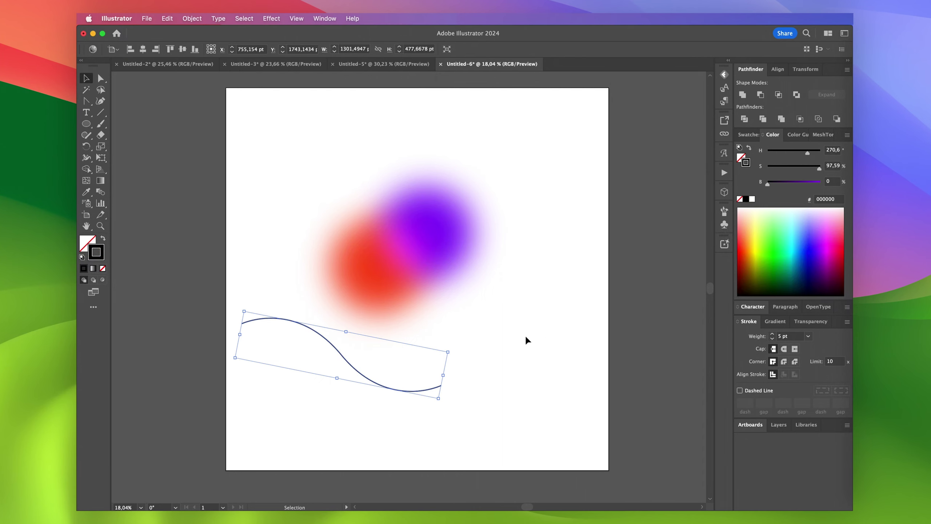
Step: Place a copy of the wave line near the top of the artboard
left_click_drag(339, 354, 484, 151)
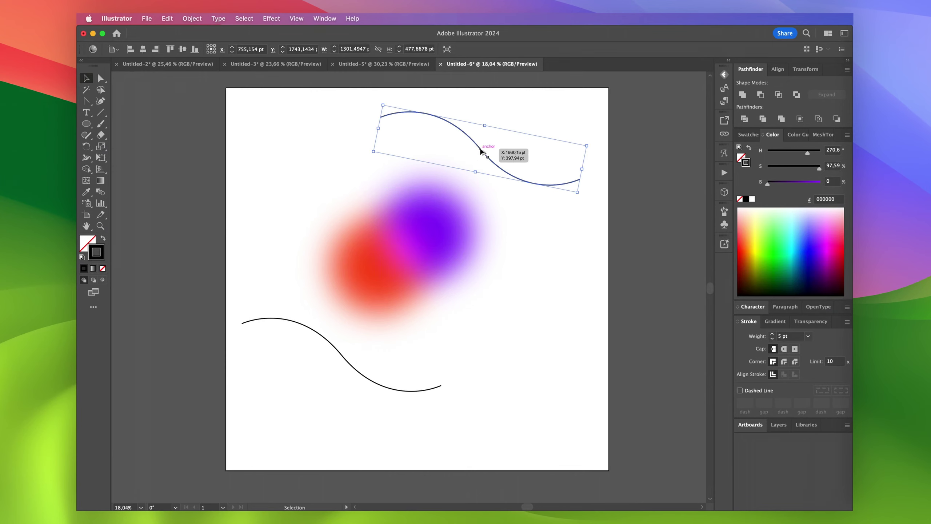
key("shift+c")
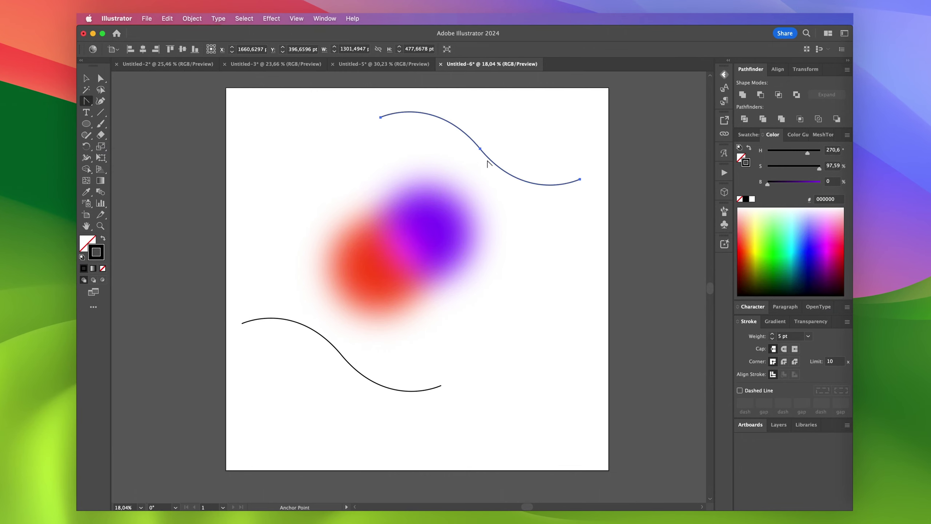
left_click(481, 150)
left_click_drag(527, 206, 546, 150)
key("v")
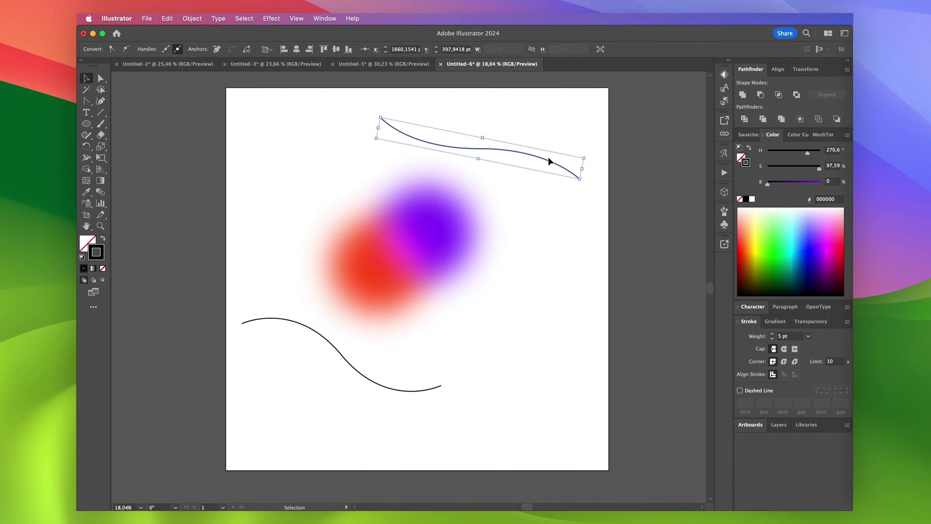
left_click_drag(551, 163, 545, 160)
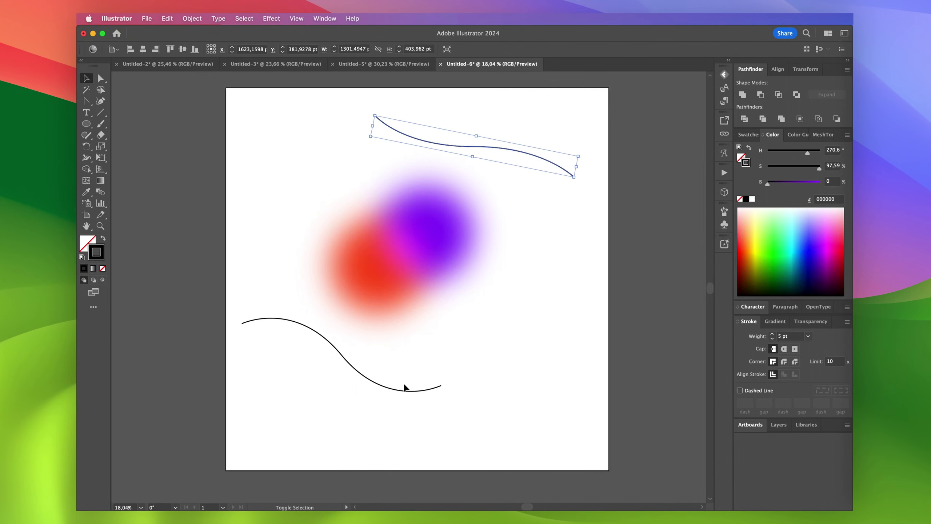
left_click(407, 395, "shift")
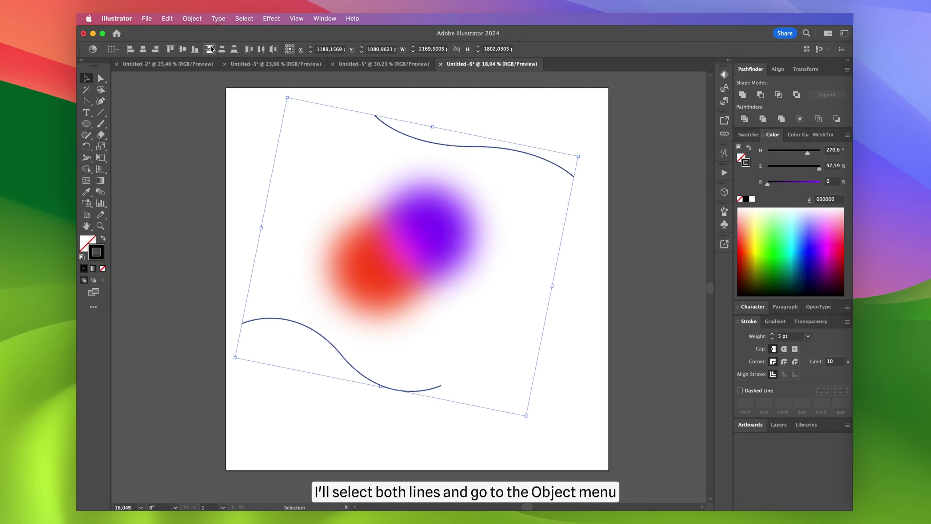
Step: Reopen the Object > Blend commands to adjust the blend options
left_click(192, 19)
mouse_move(219, 320)
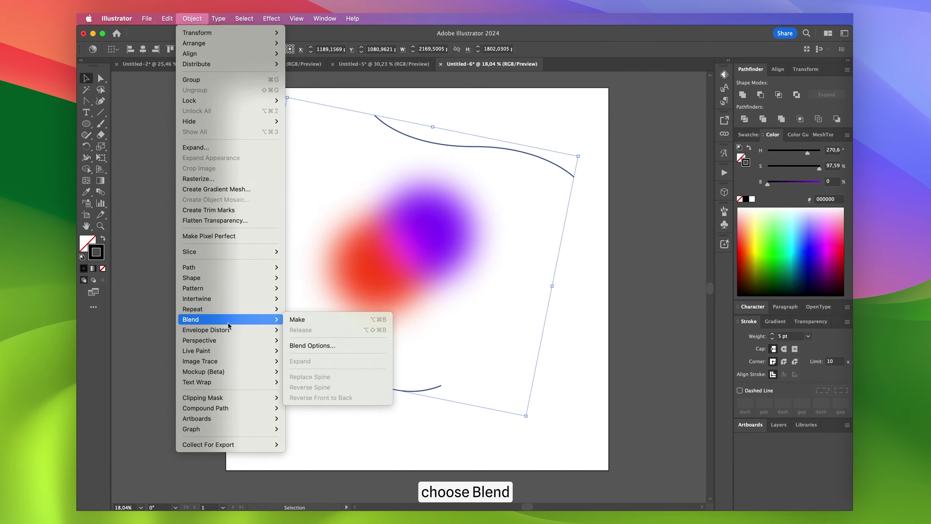
left_click(298, 320)
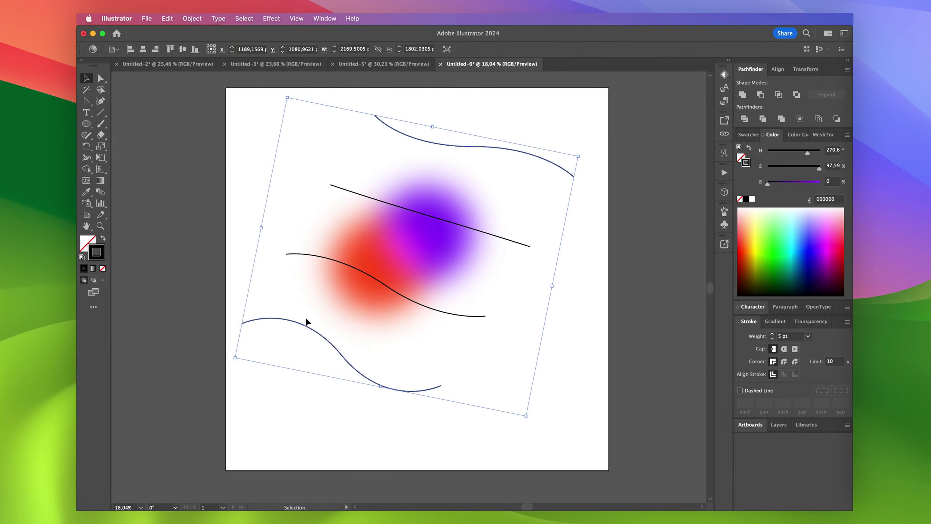
left_click(192, 19)
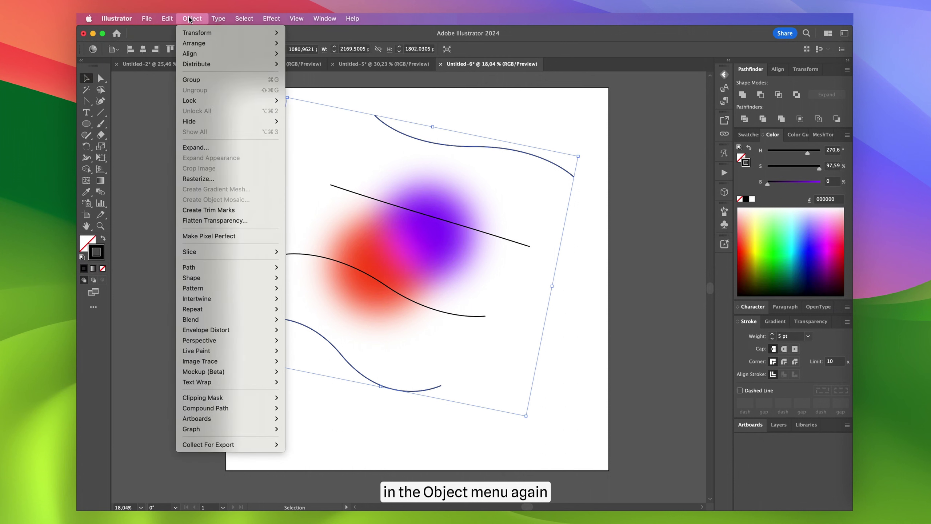
mouse_move(190, 320)
left_click(310, 345)
left_click(469, 332)
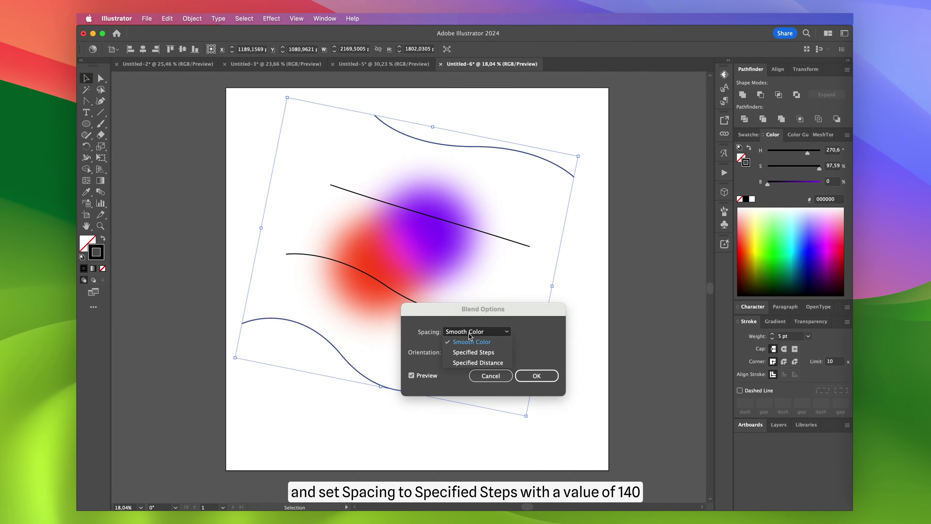
left_click(473, 353)
type("140")
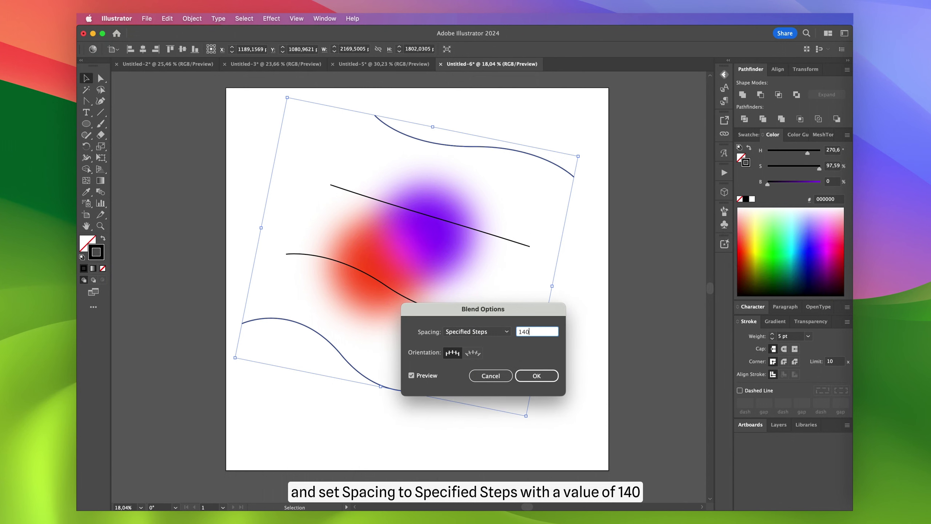
left_click(537, 376)
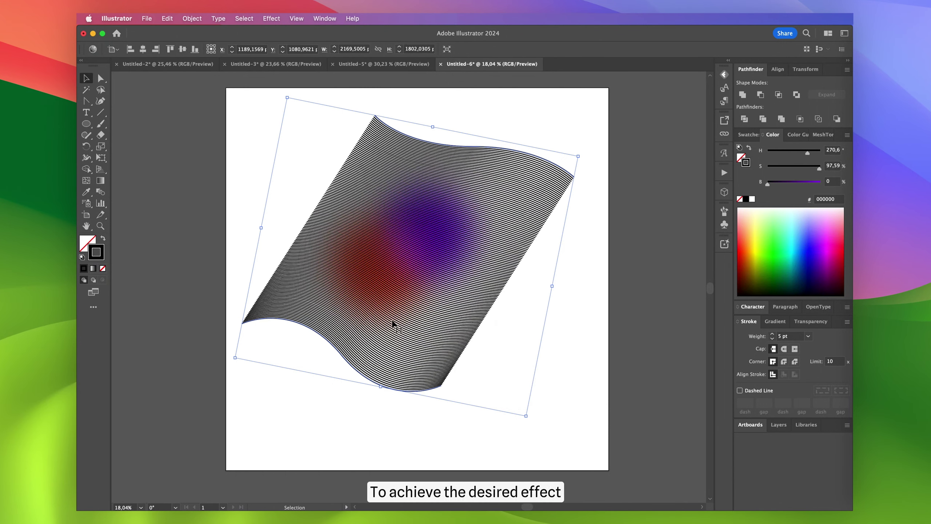
left_click(753, 200)
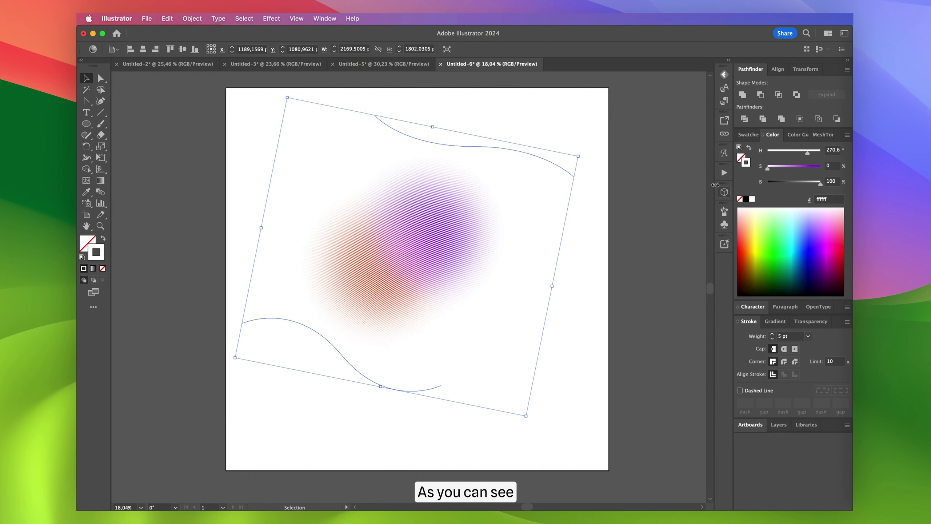
scroll(508, 218, "up", 1)
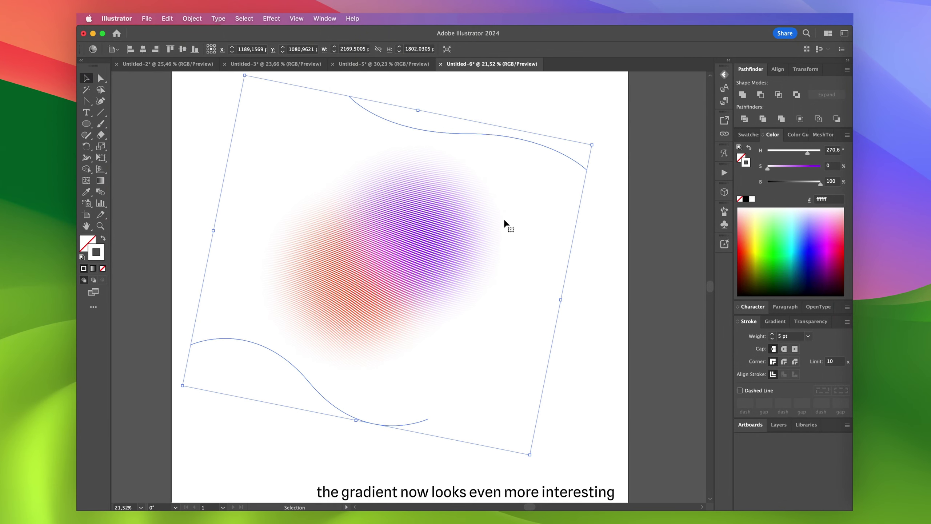